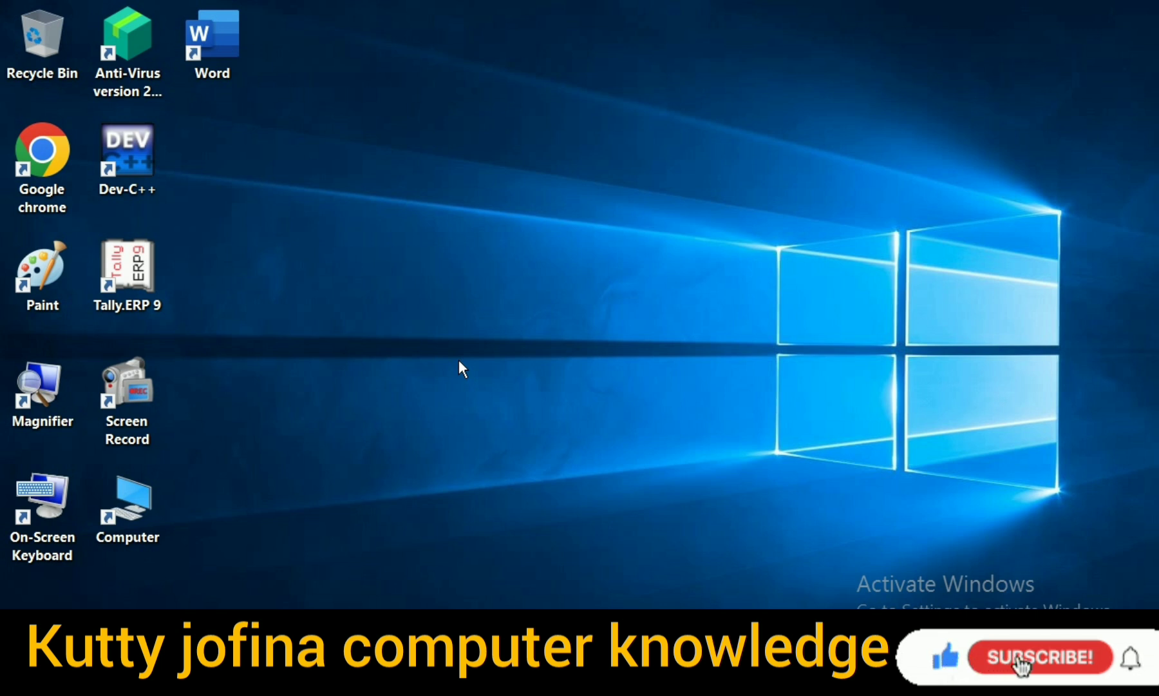
Step: Launch Word from its desktop icon and start a blank document, Document1
double_click(223, 33)
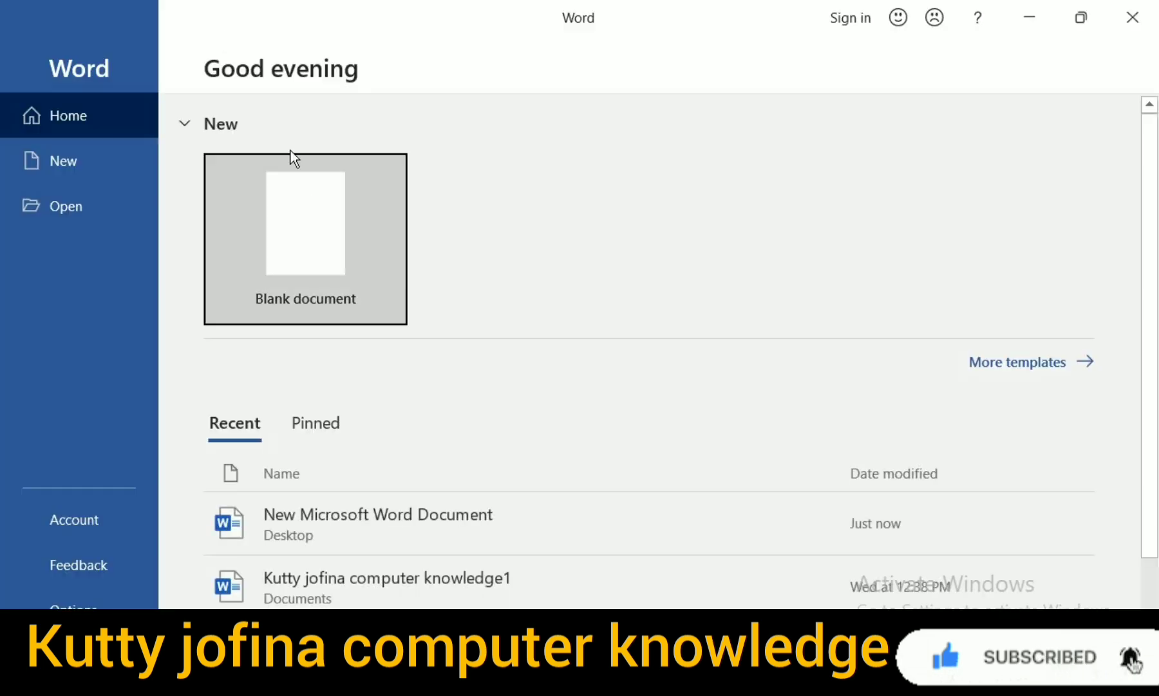
left_click(338, 252)
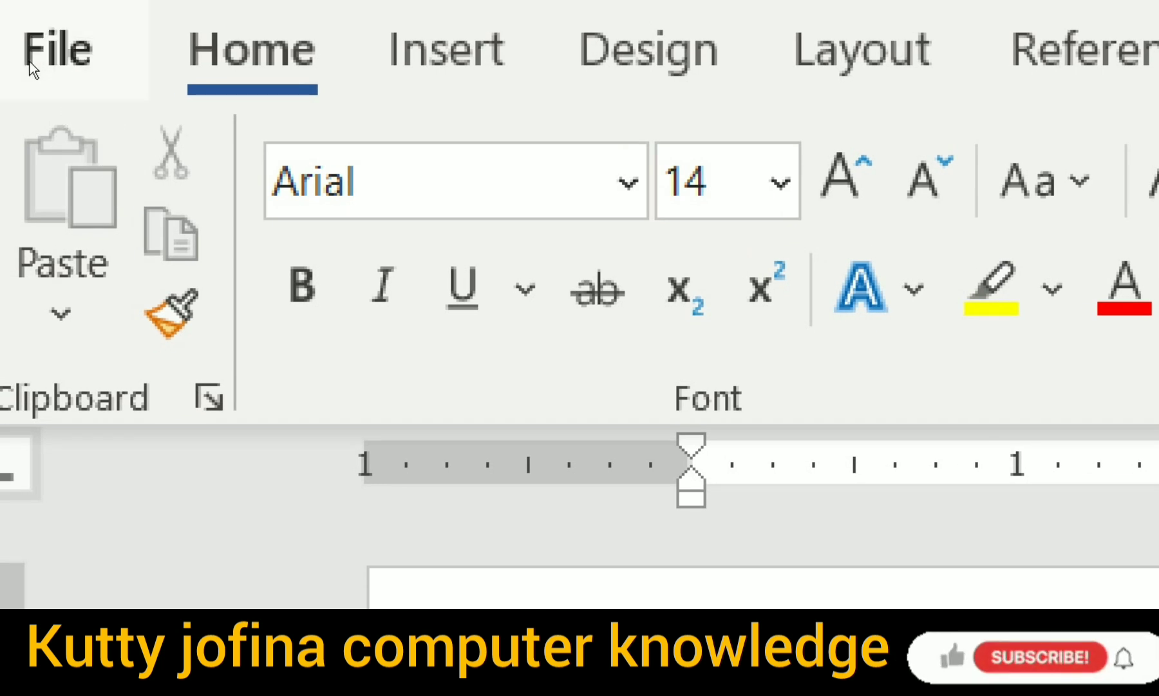
Step: Create Document2 from the Blank document tile under File > New
left_click(29, 62)
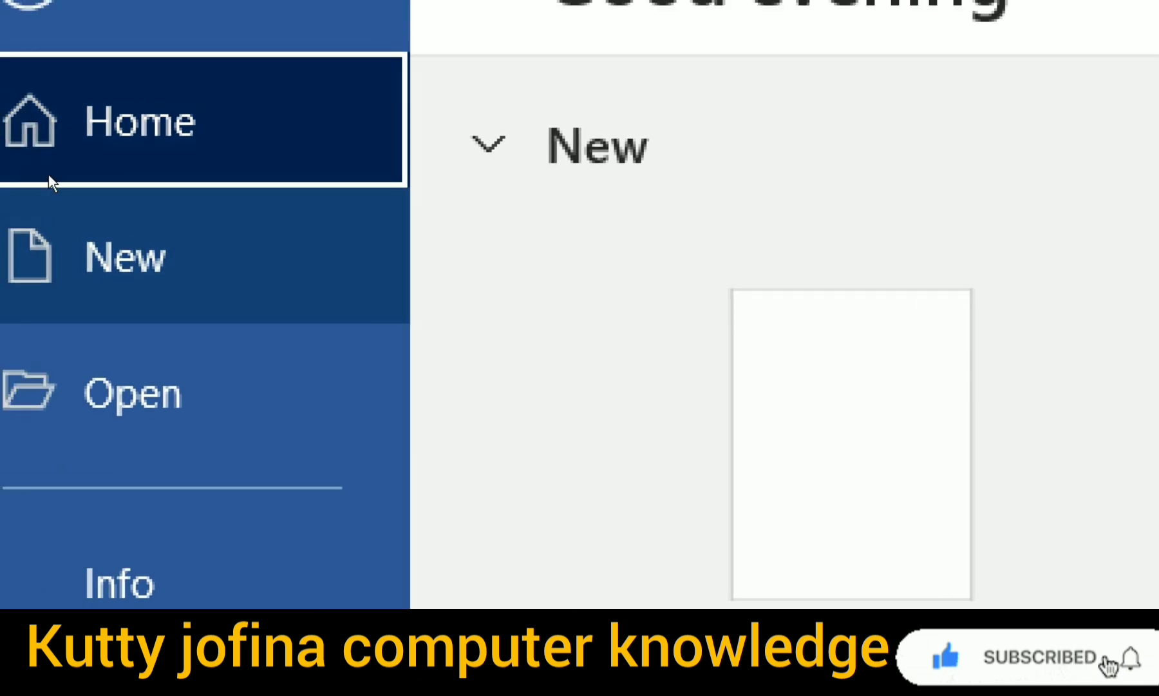
left_click(54, 175)
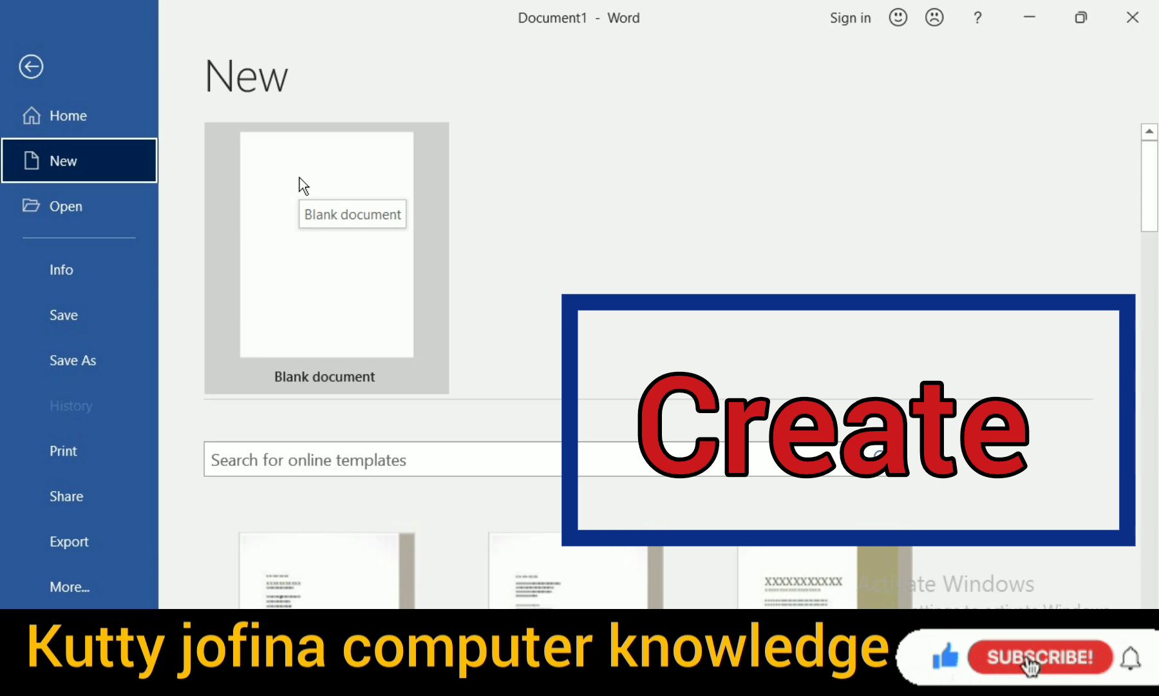
left_click(315, 237)
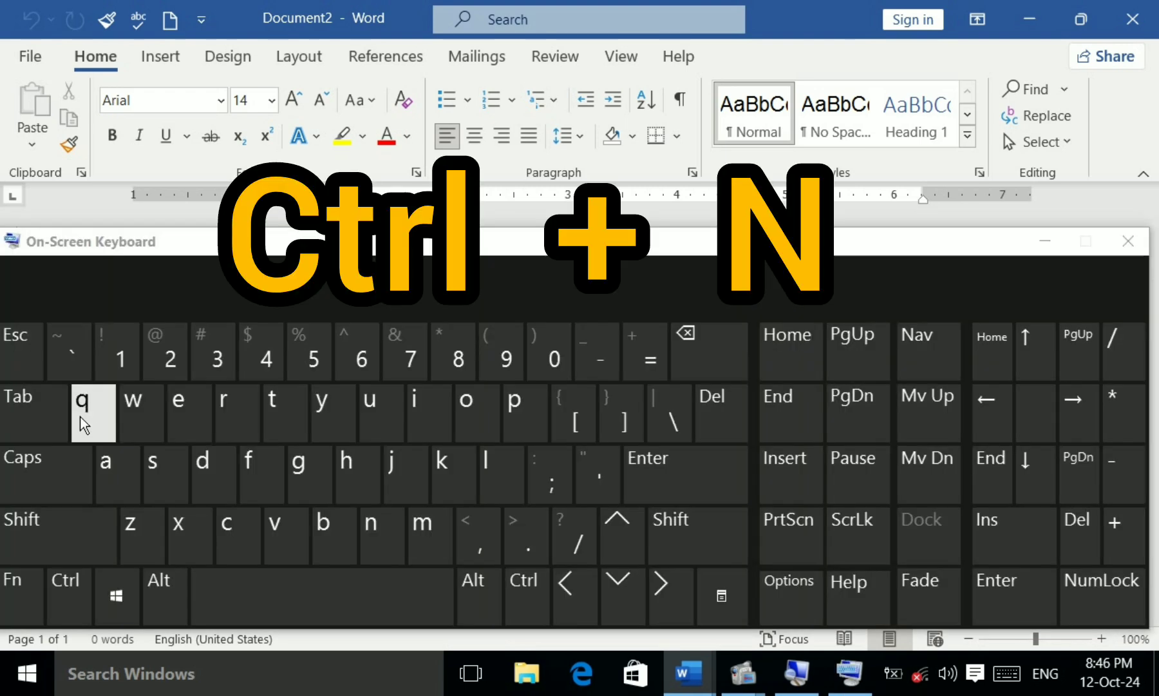
Step: Create Document3 with Ctrl+N entered on the On-Screen Keyboard
left_click(65, 583)
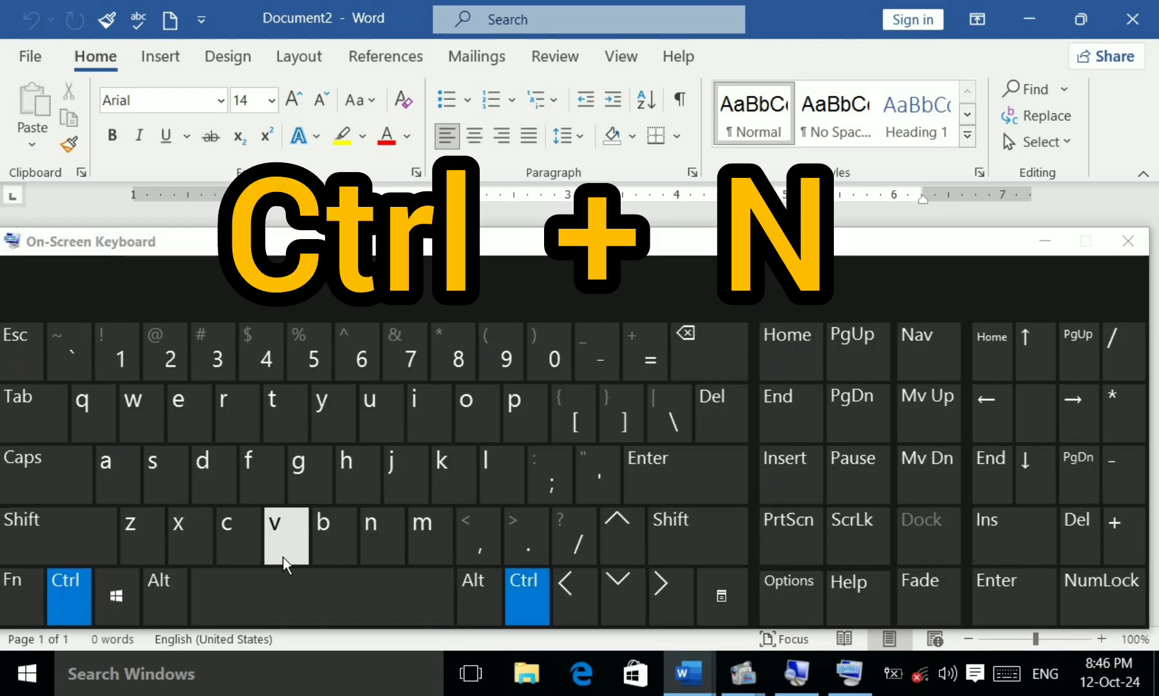
left_click(369, 535)
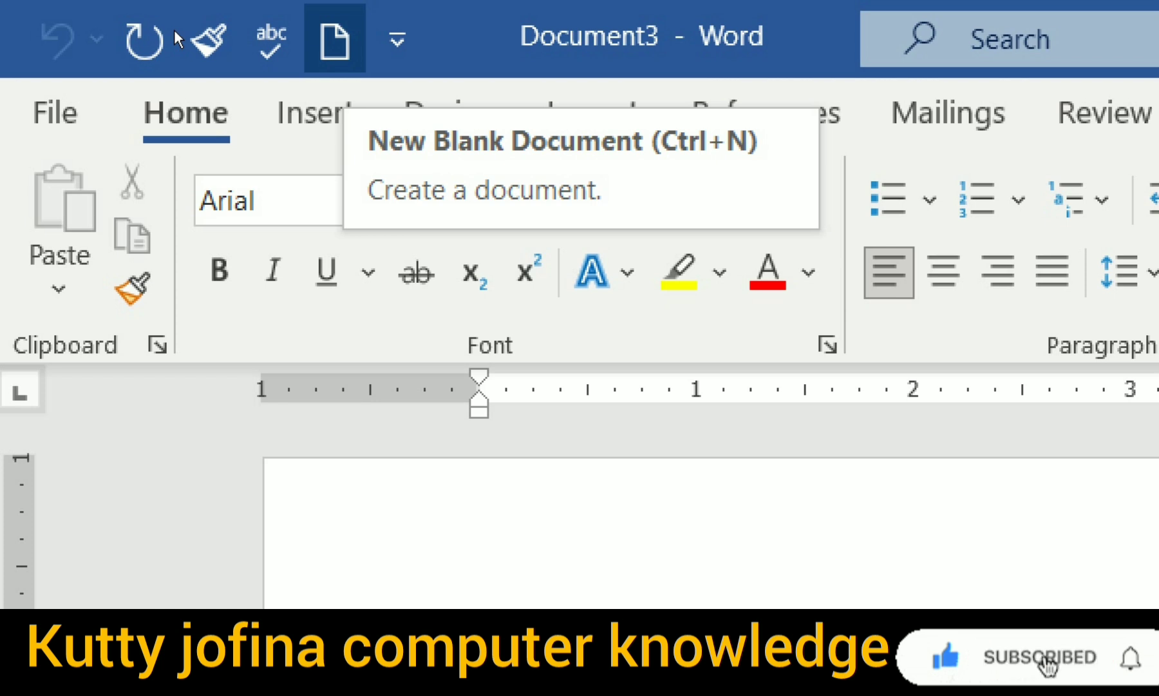
Step: Create blank Document4 with the Ctrl+N shortcut
key("ctrl+n")
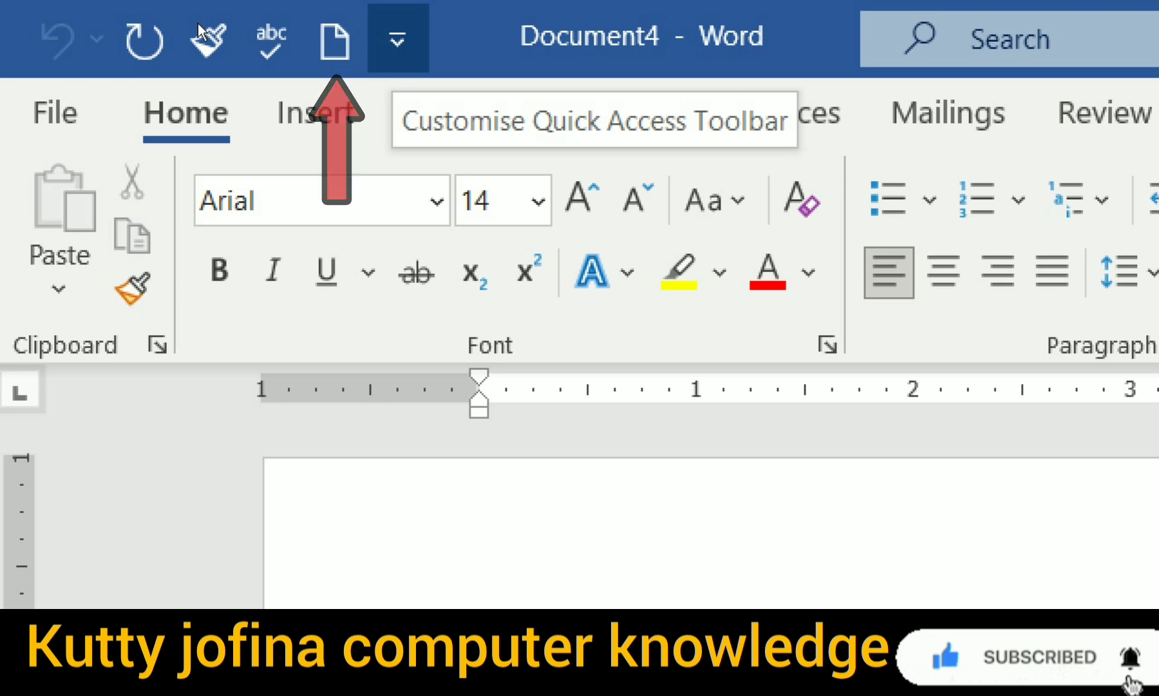
Step: Uncheck then recheck New in the Quick Access Toolbar dropdown, and reopen the dropdown
left_click(398, 38)
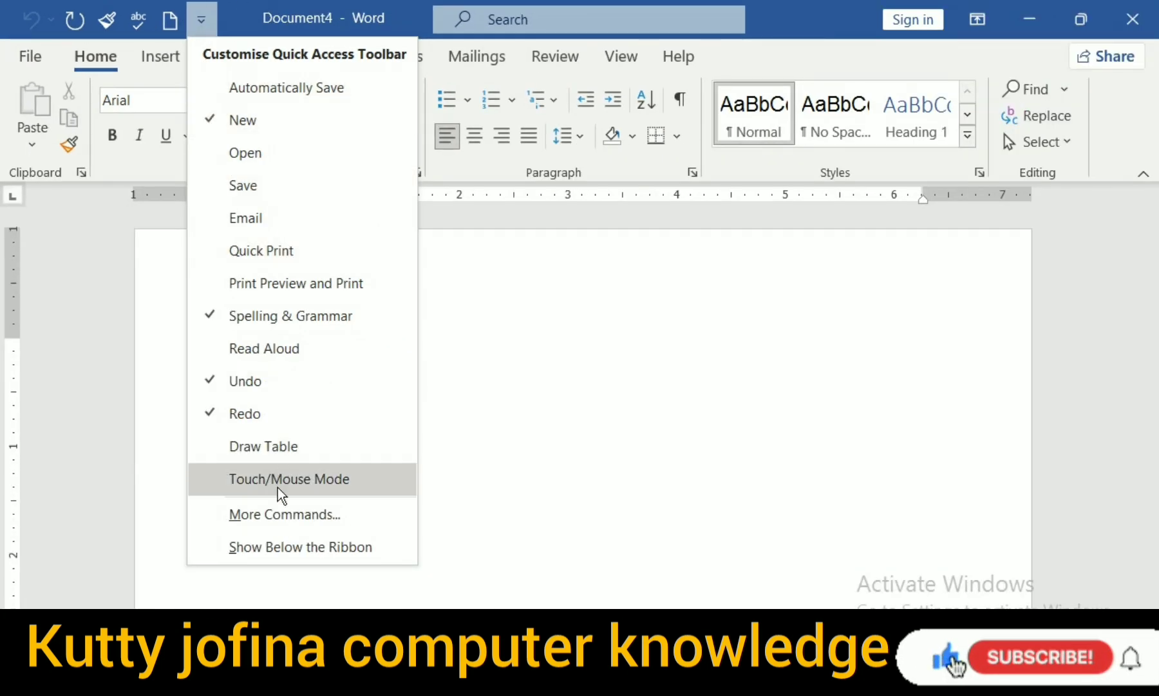
left_click(277, 123)
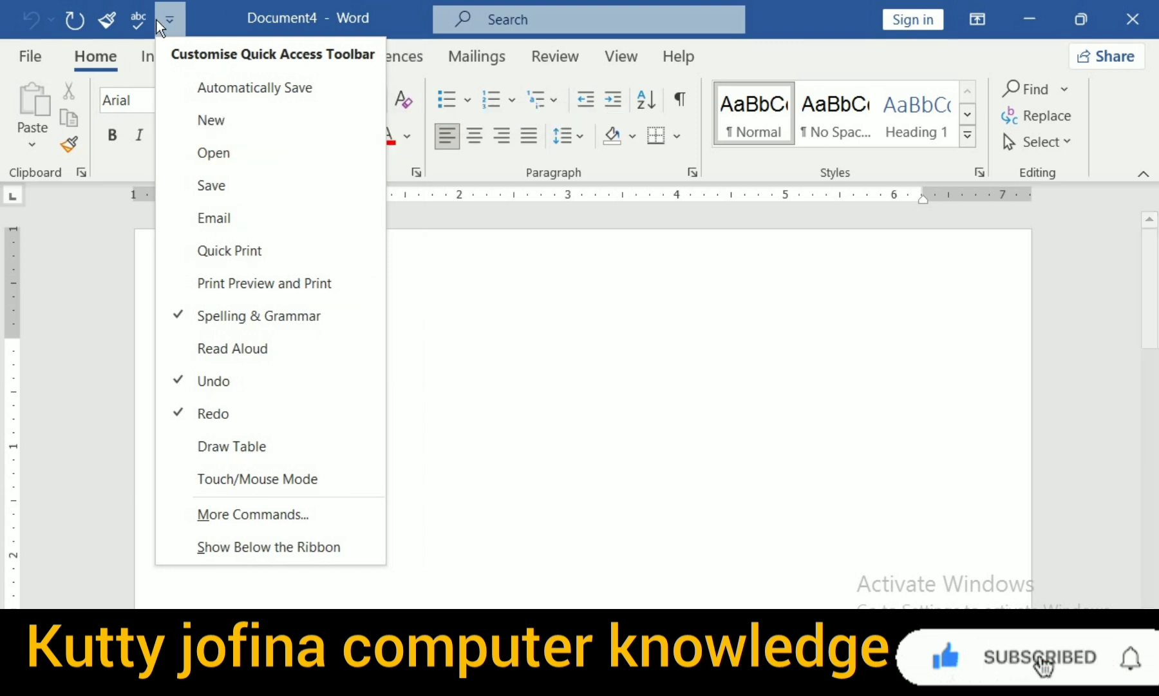
left_click(220, 128)
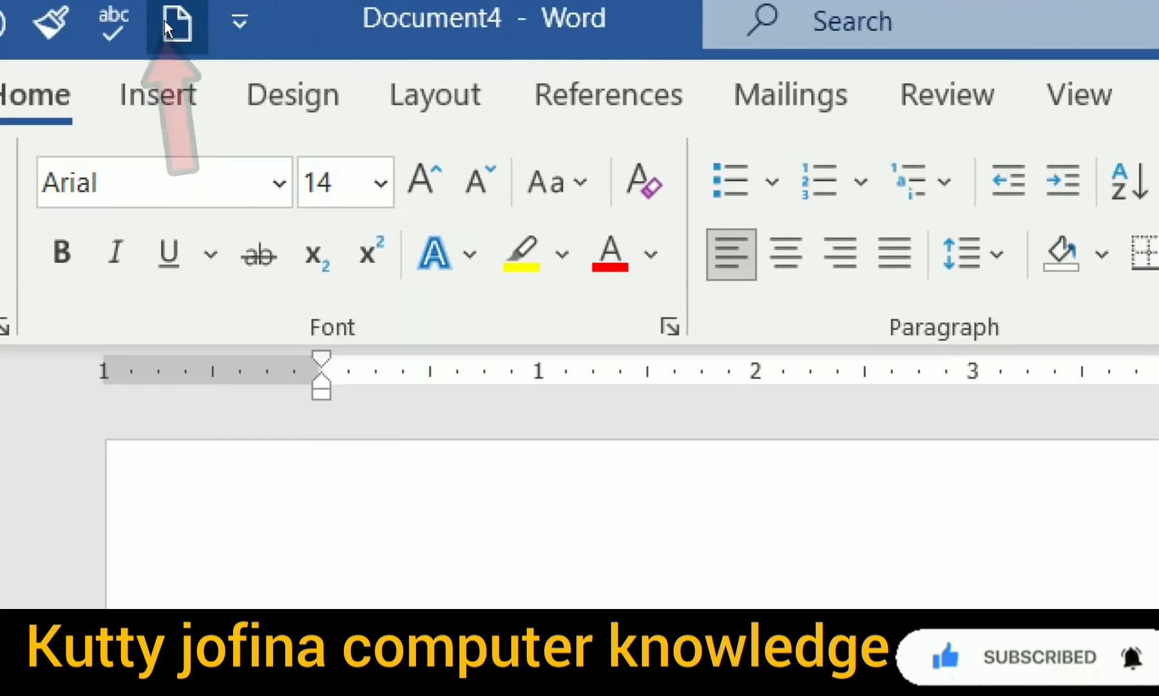
left_click(205, 28)
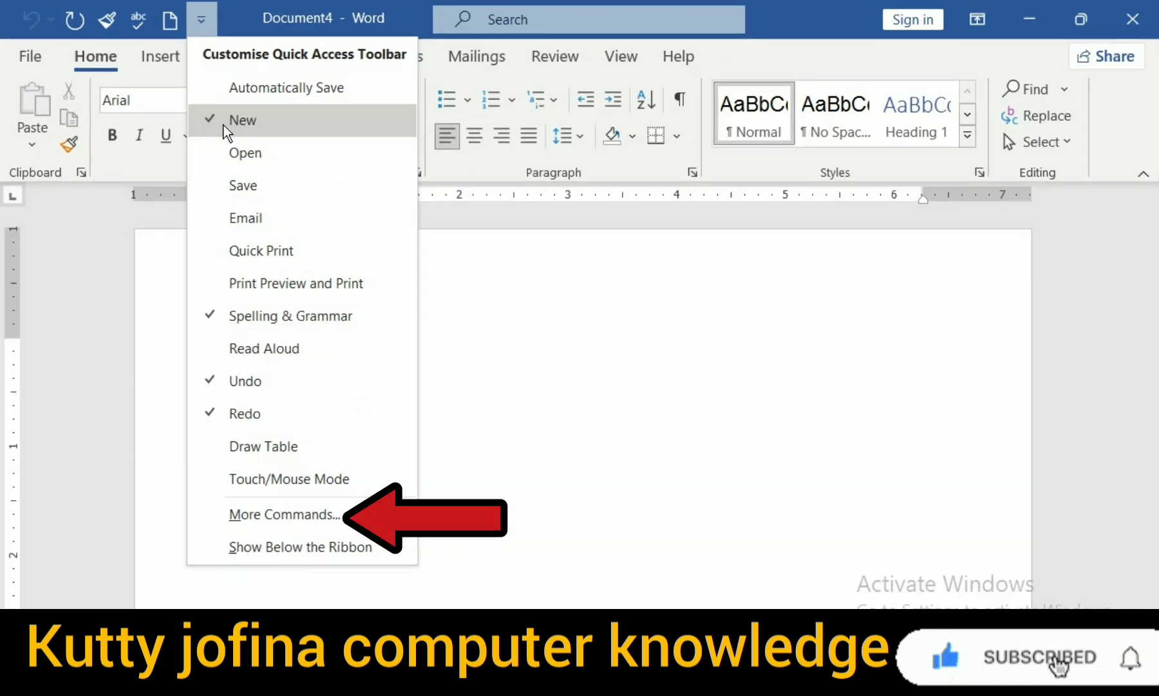
Step: In More Commands, select New File and try adding it, dismissing the already-added warning
left_click(299, 517)
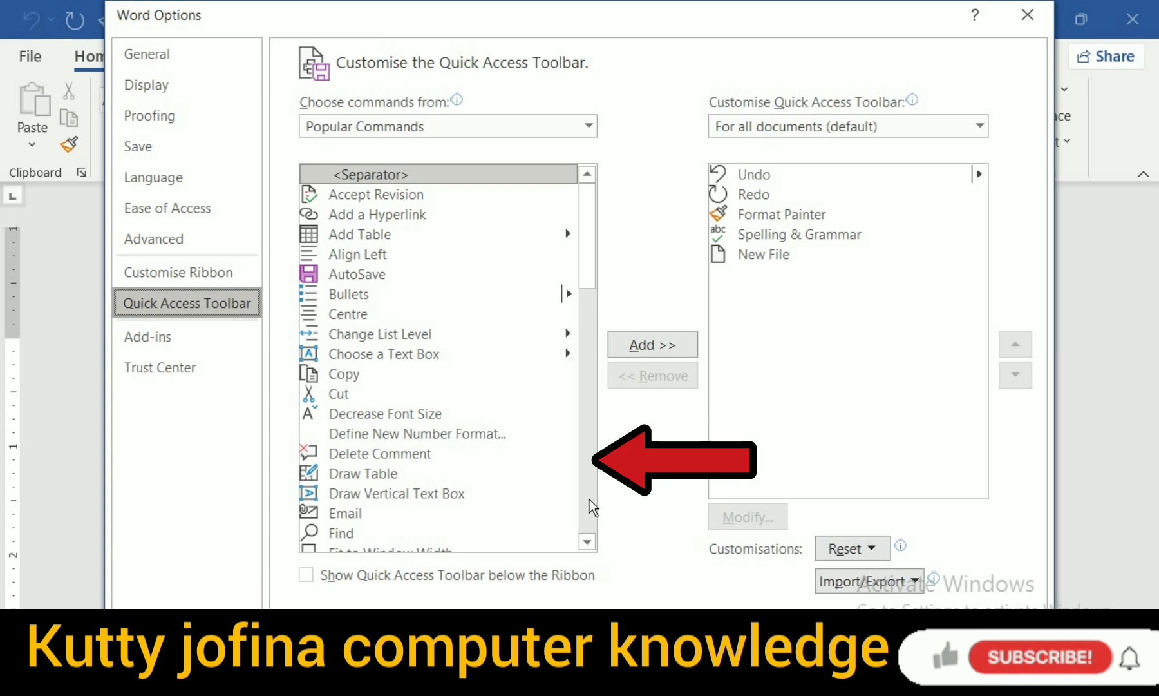
left_click(585, 502)
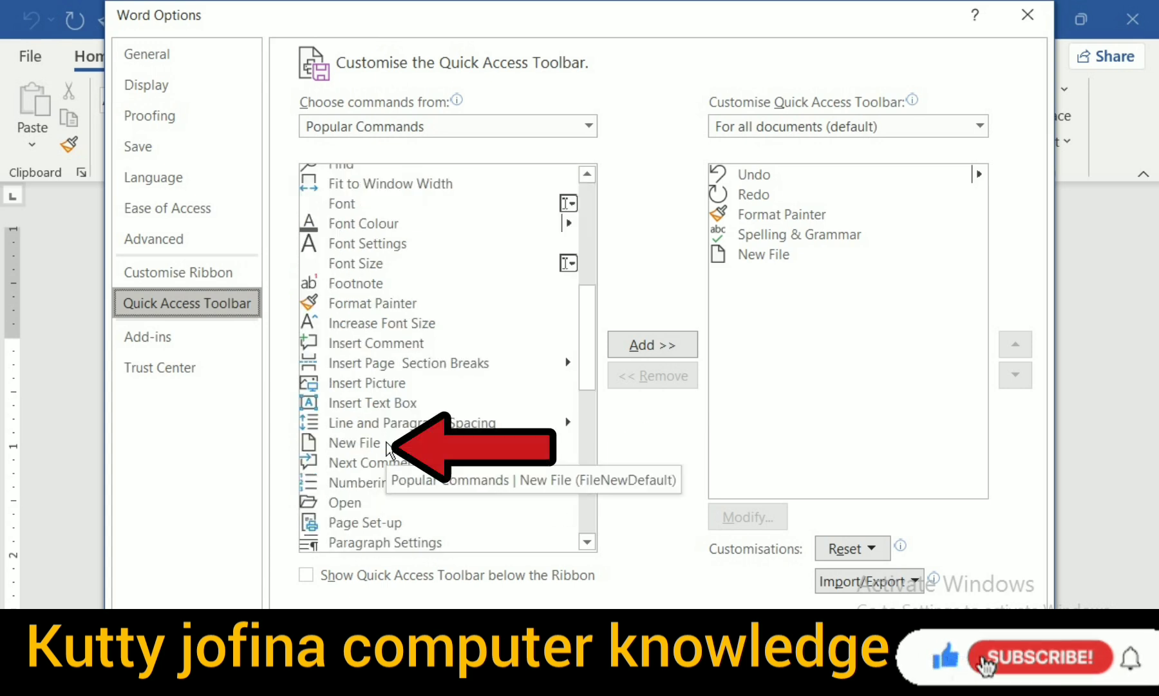
left_click(386, 443)
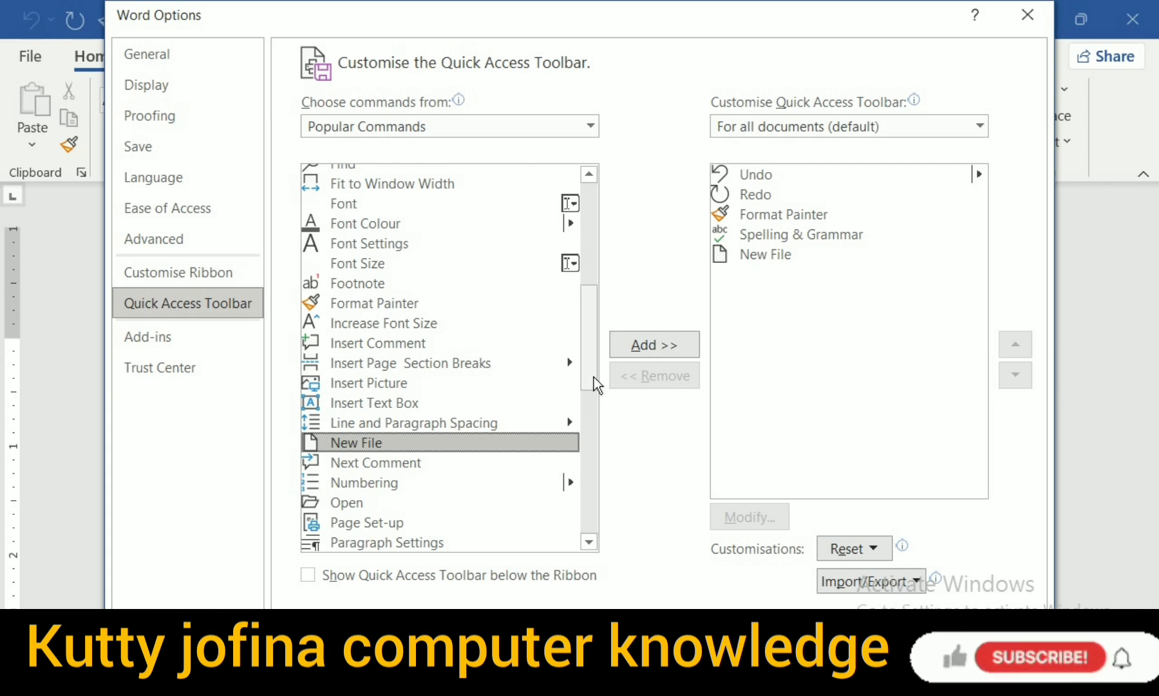
left_click(651, 350)
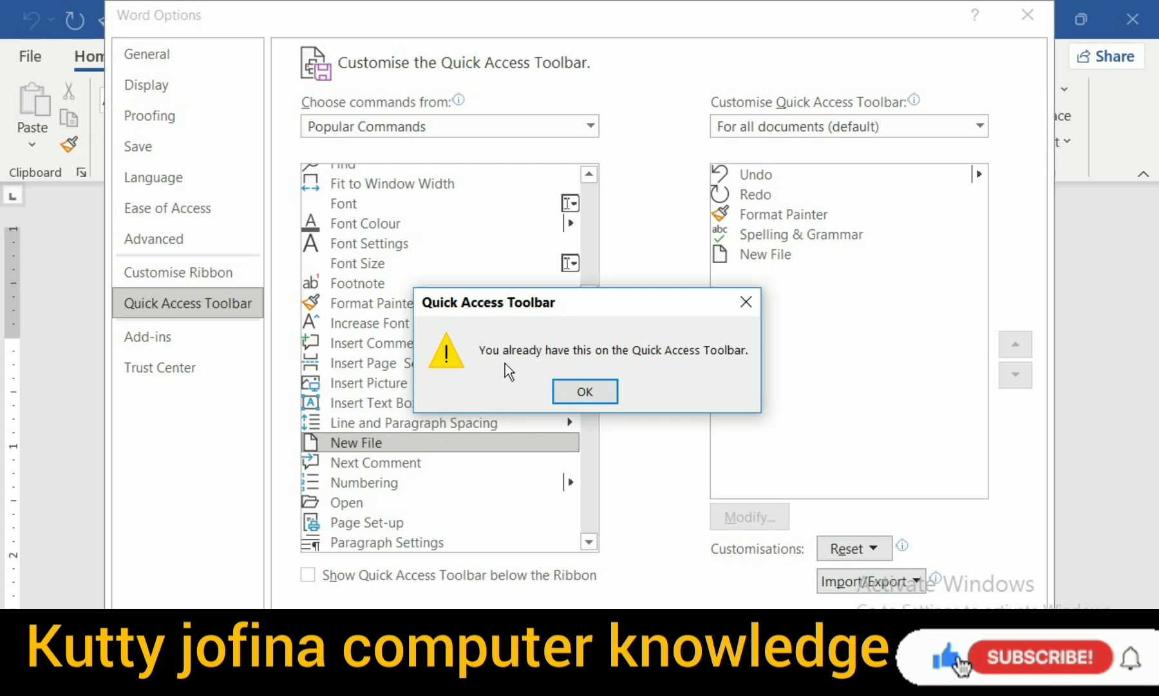
left_click(575, 392)
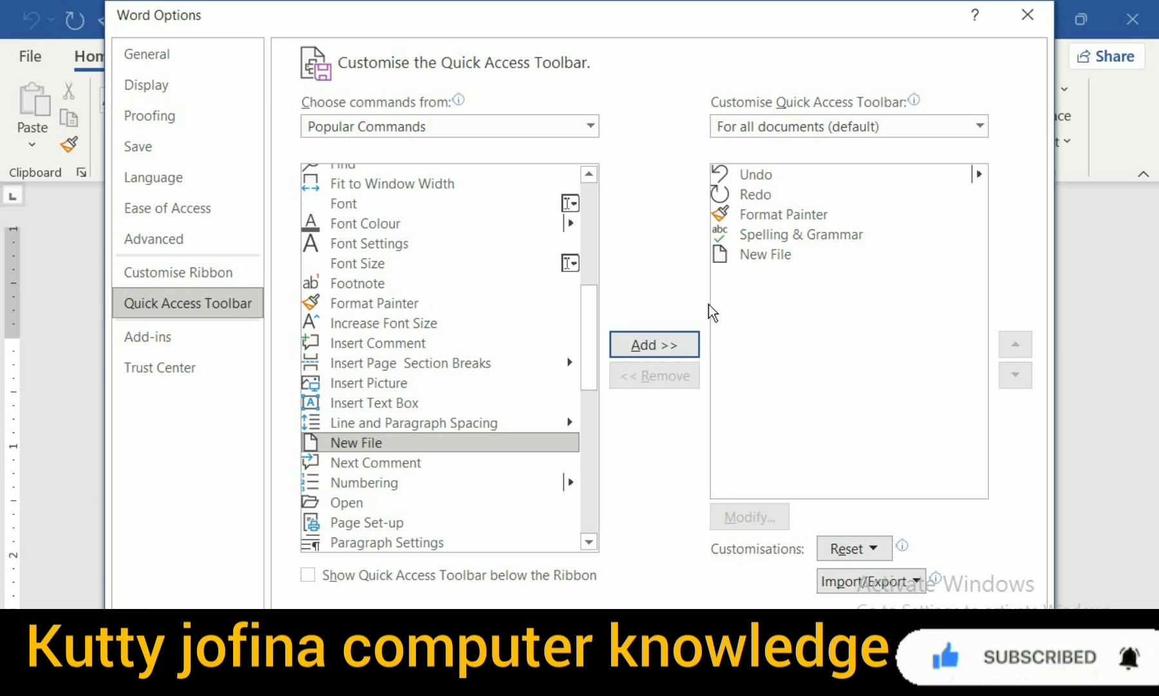
Step: Remove New File from the toolbar's command list and add it back
left_click(748, 254)
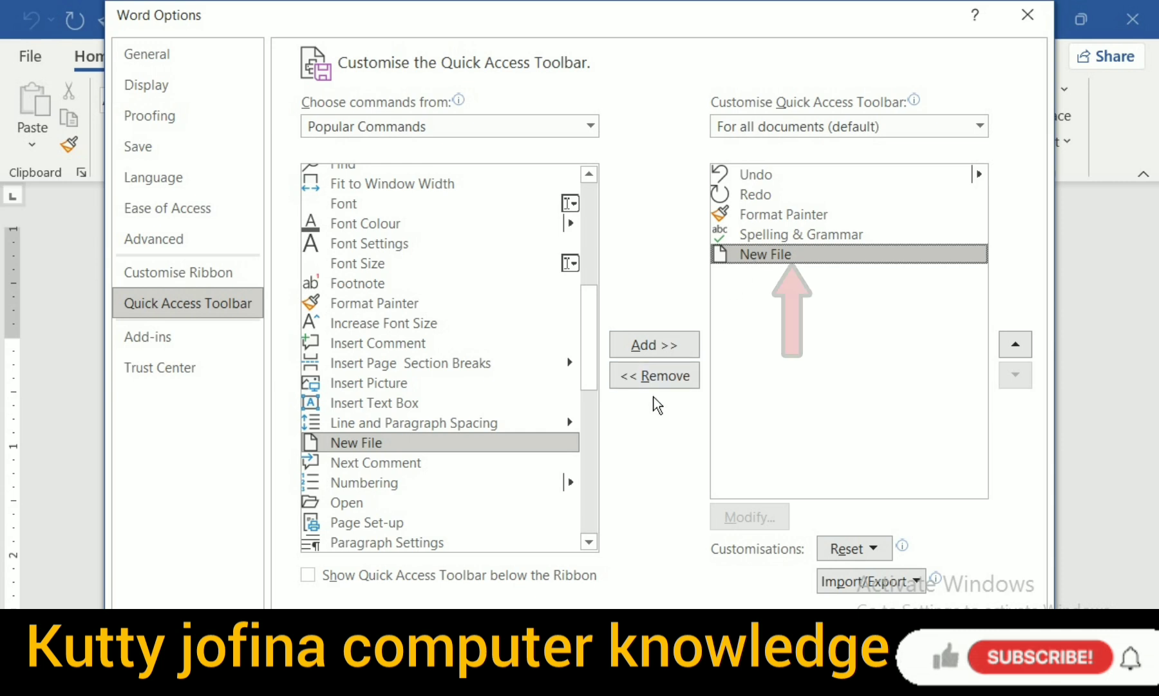
left_click(655, 379)
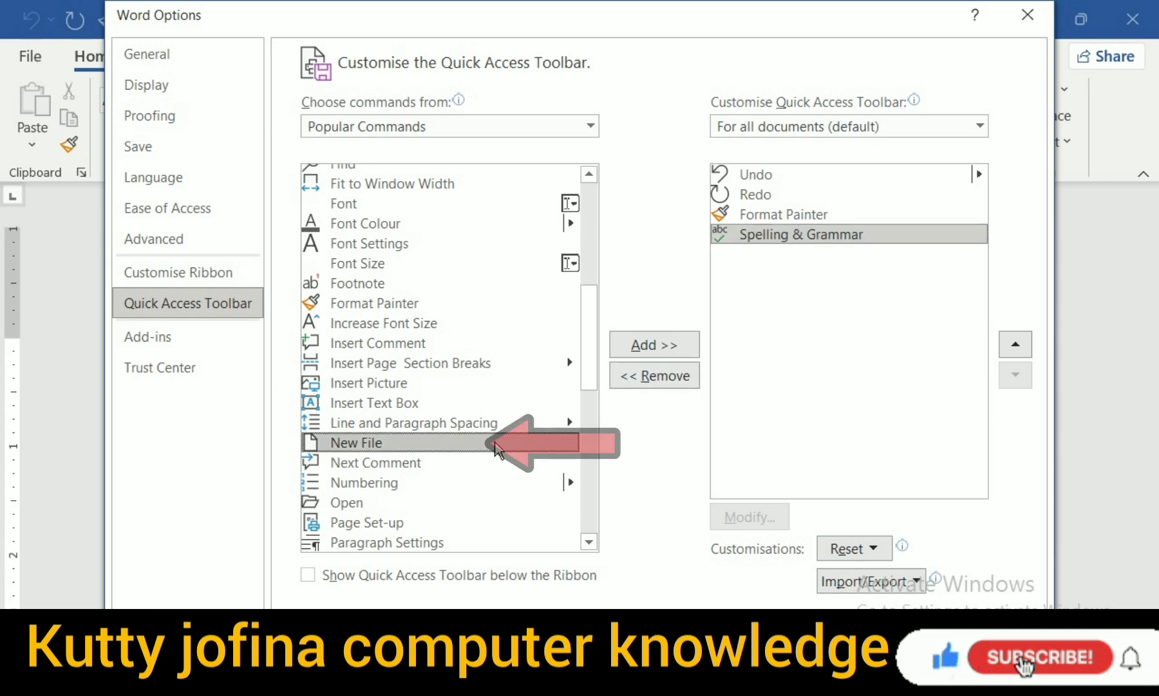
left_click(654, 344)
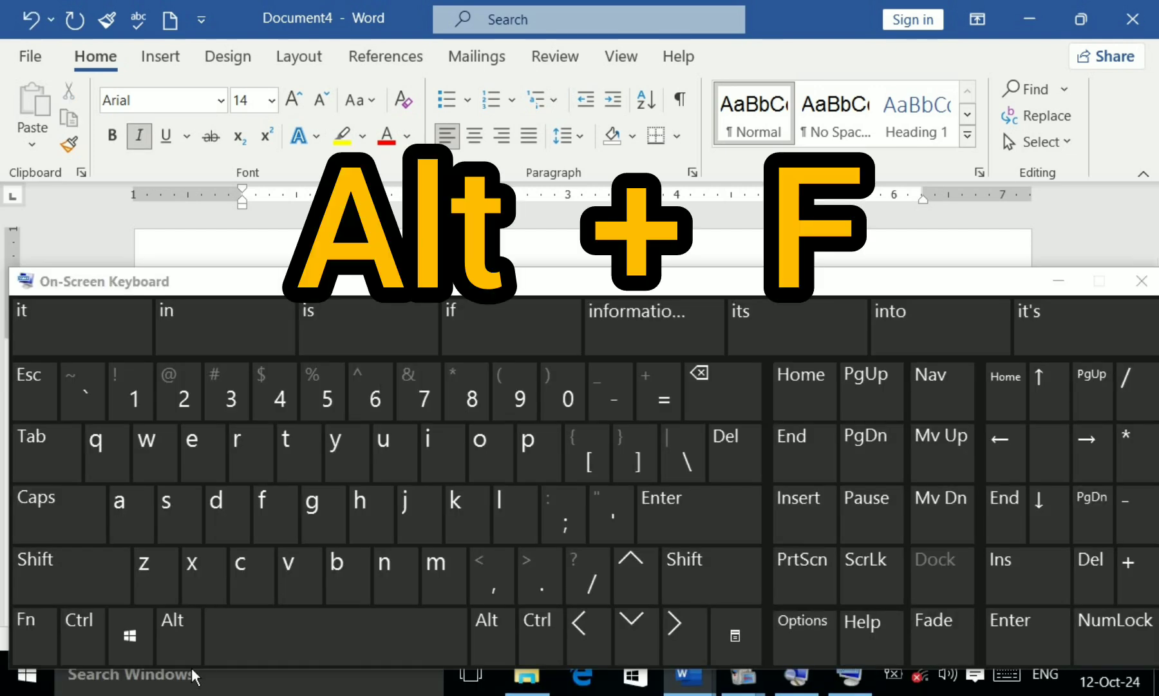
Step: Create blank Document5 with Alt+F, N, L on the On-Screen Keyboard
left_click(179, 646)
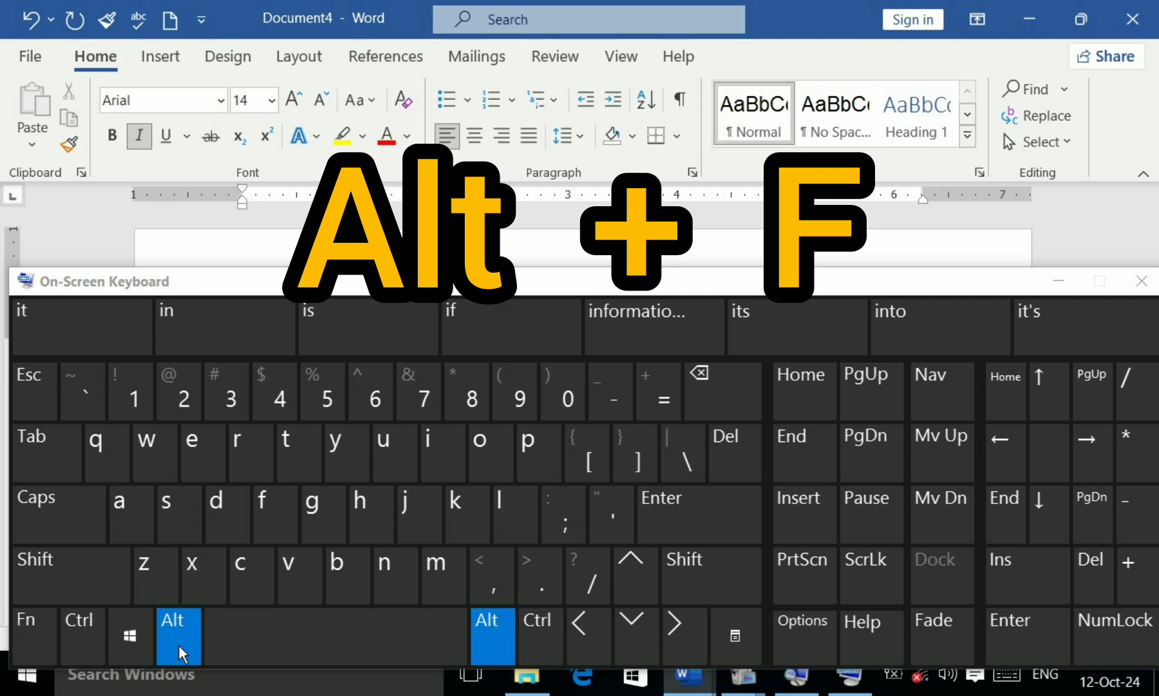
left_click(273, 517)
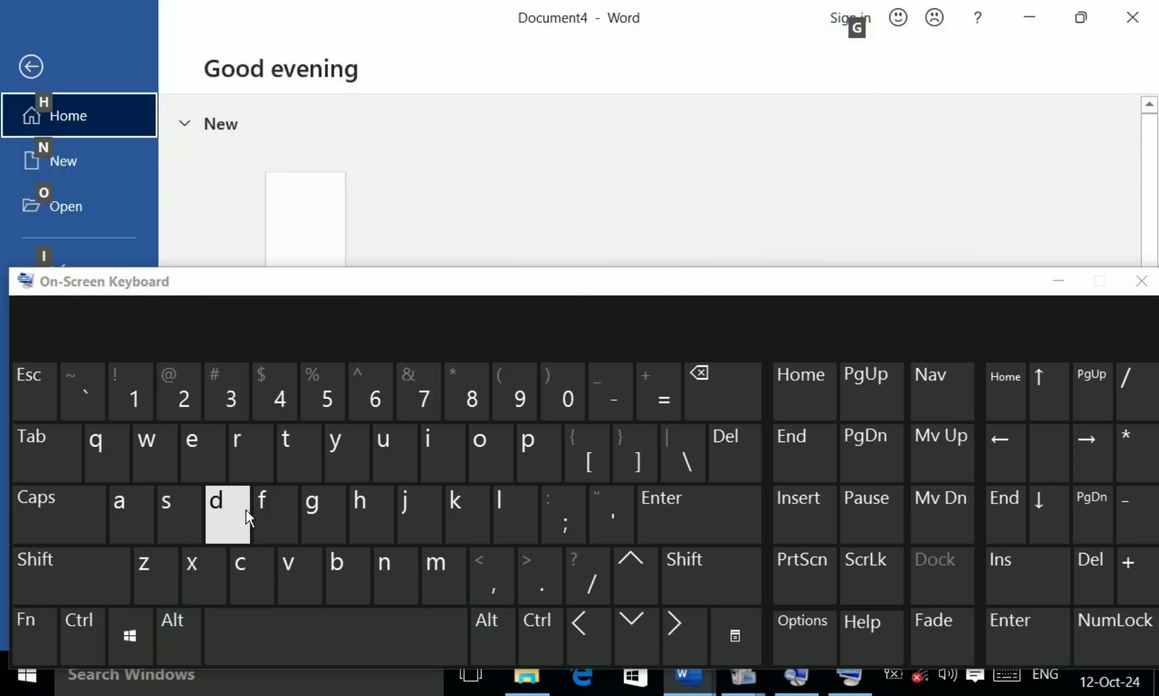
left_click(387, 593)
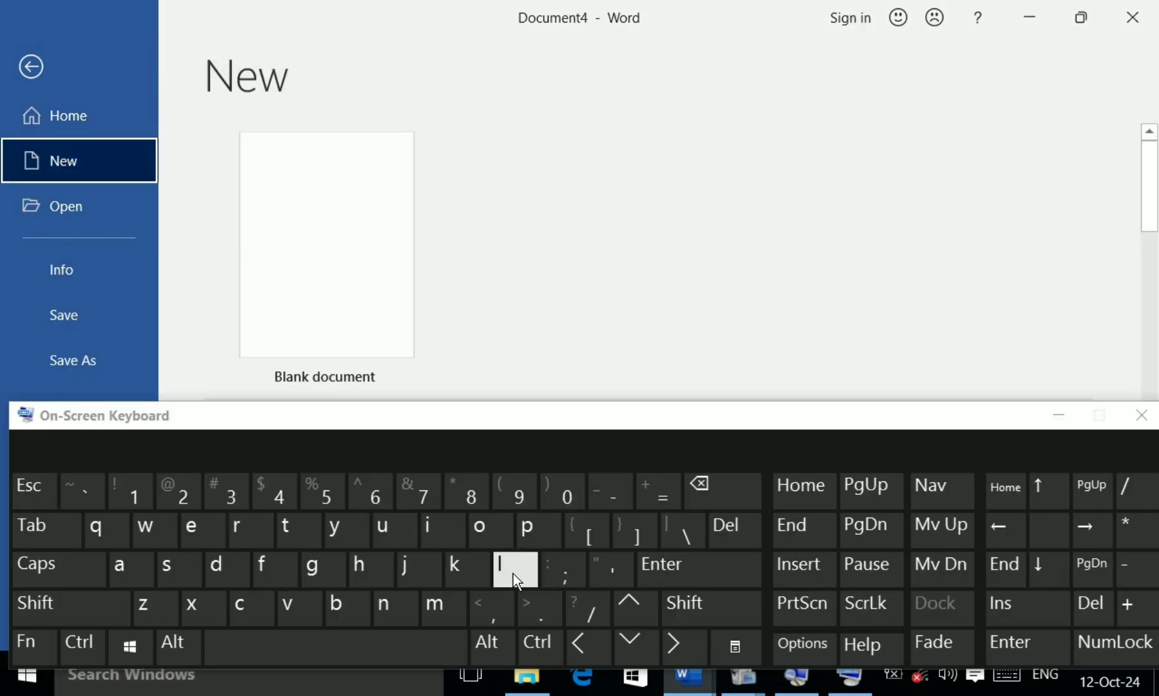
left_click(514, 573)
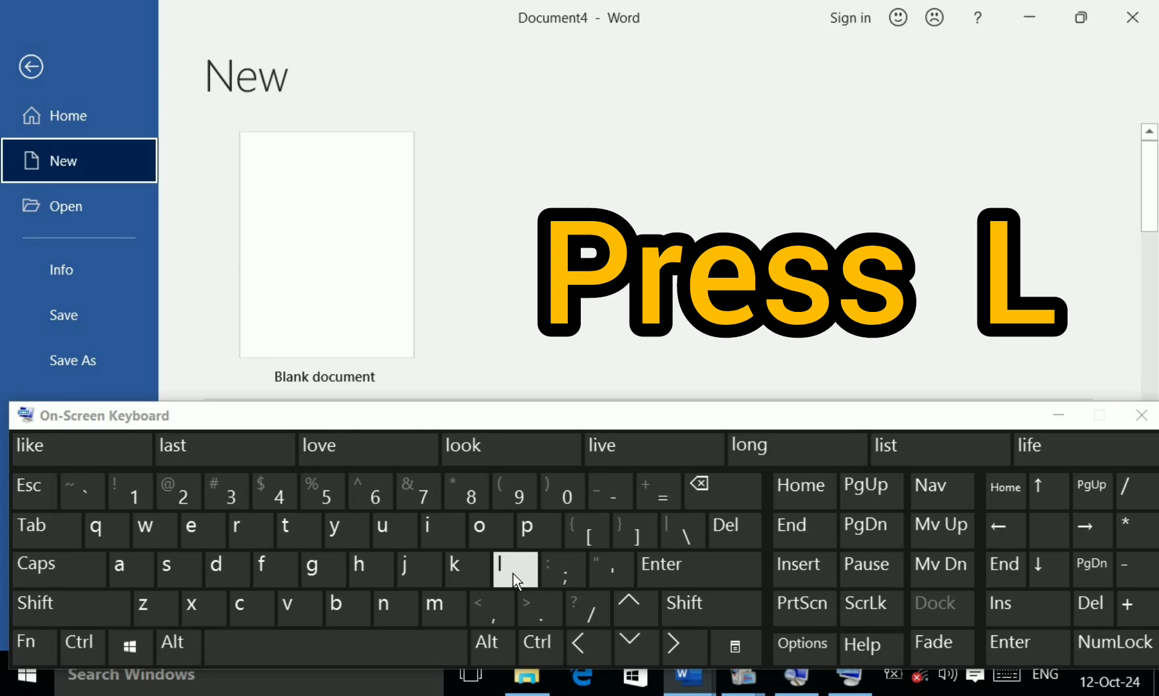
left_click(514, 574)
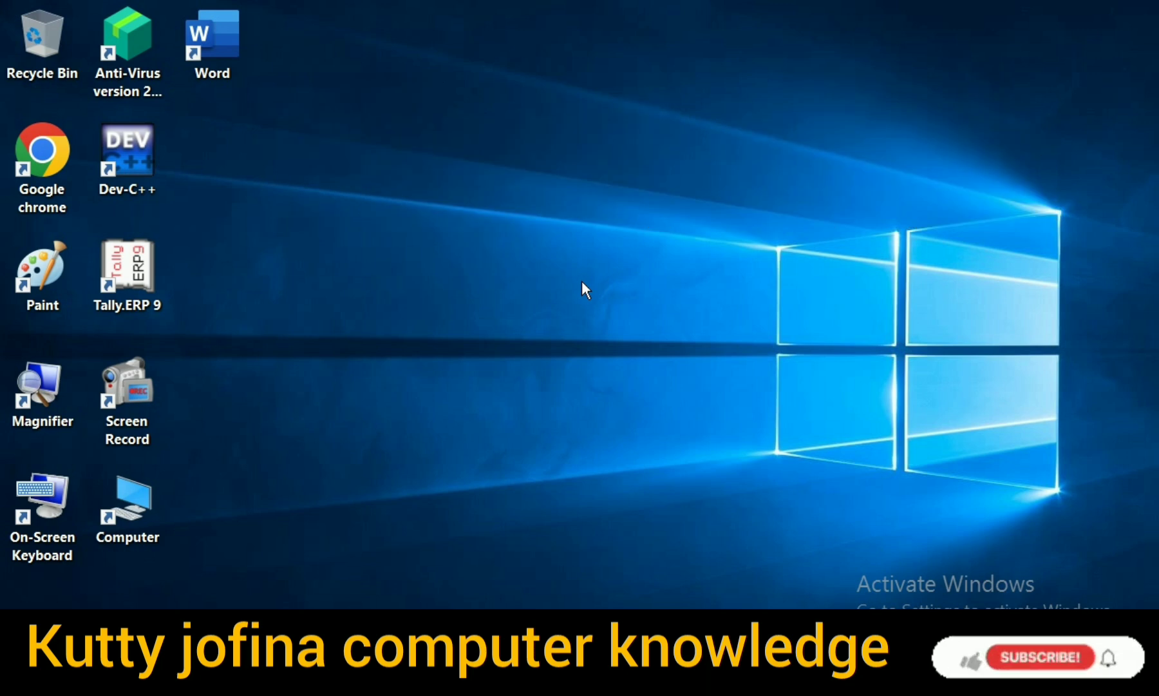
Step: Create 'New Microsoft Word Document' from the desktop's right-click New menu and reposition its icon
right_click(582, 283)
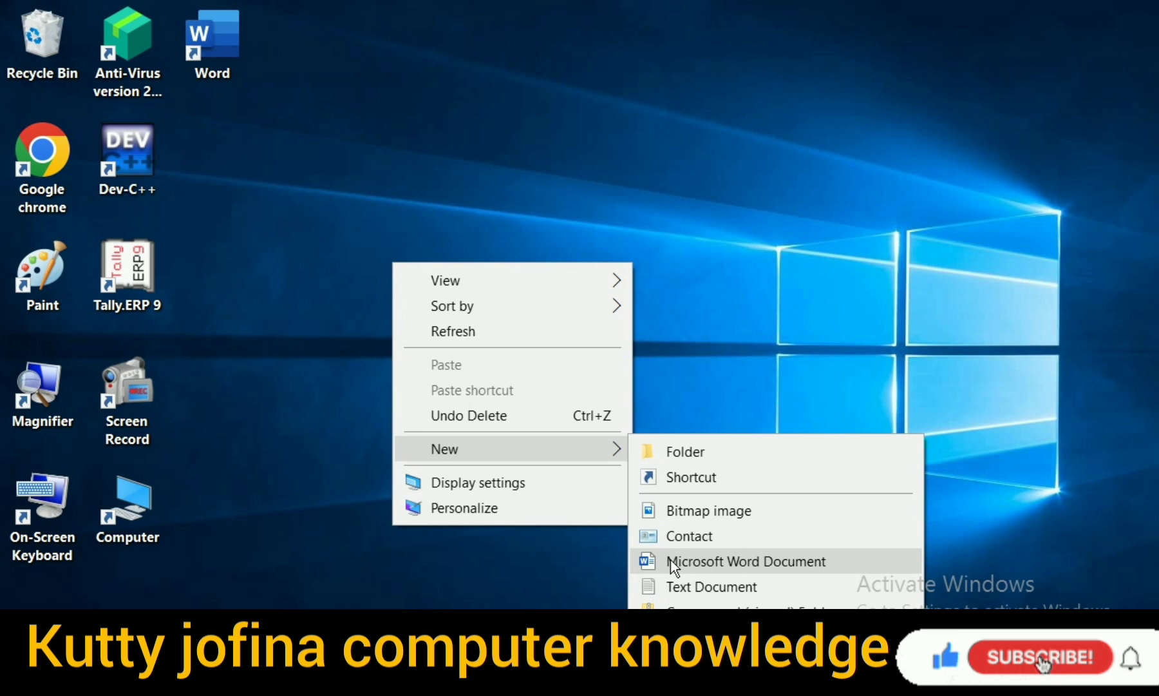
left_click(670, 565)
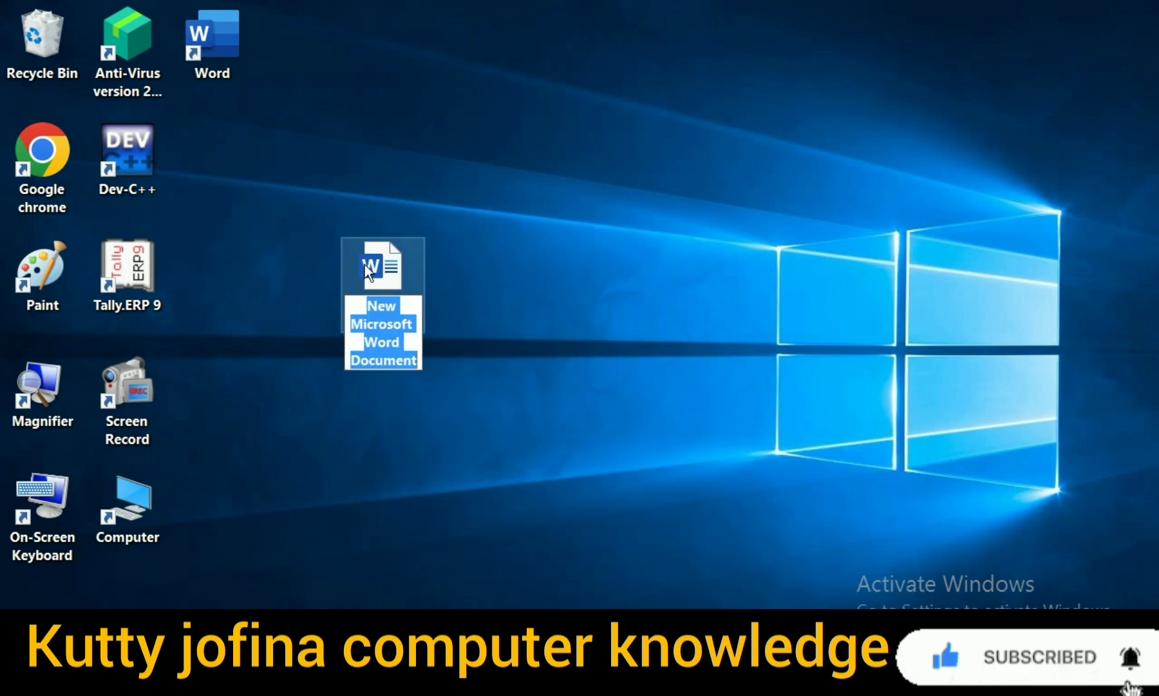
left_click_drag(363, 265, 256, 178)
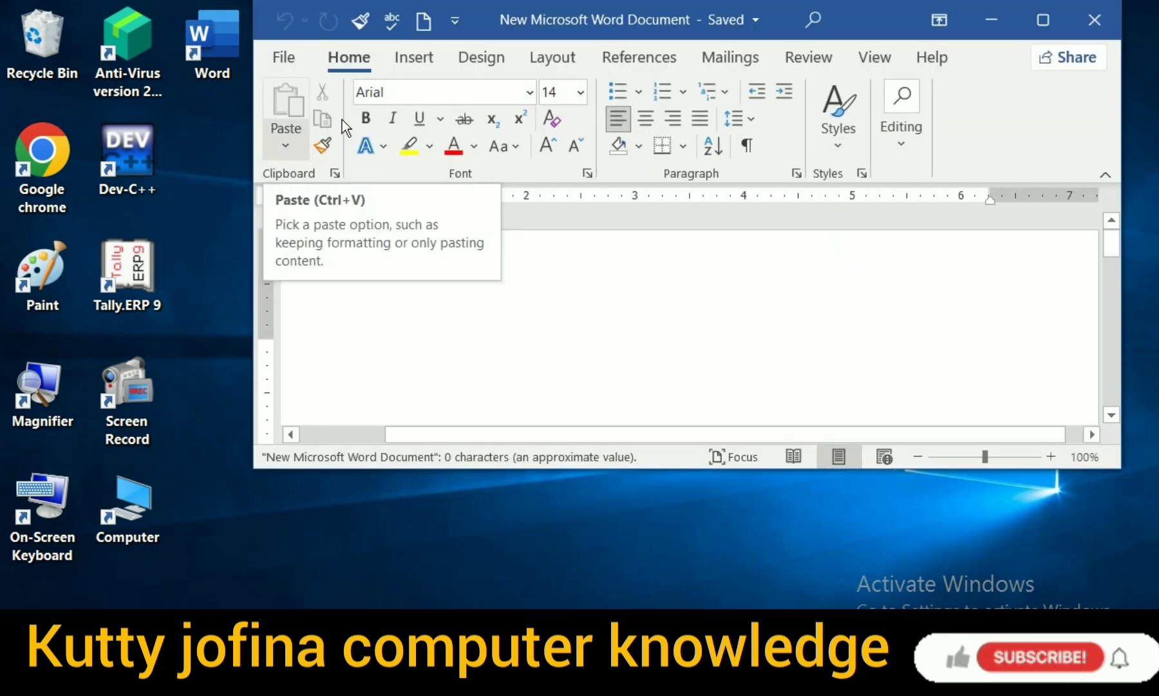
Step: Maximize the Word window holding New Microsoft Word Document
left_click(1052, 22)
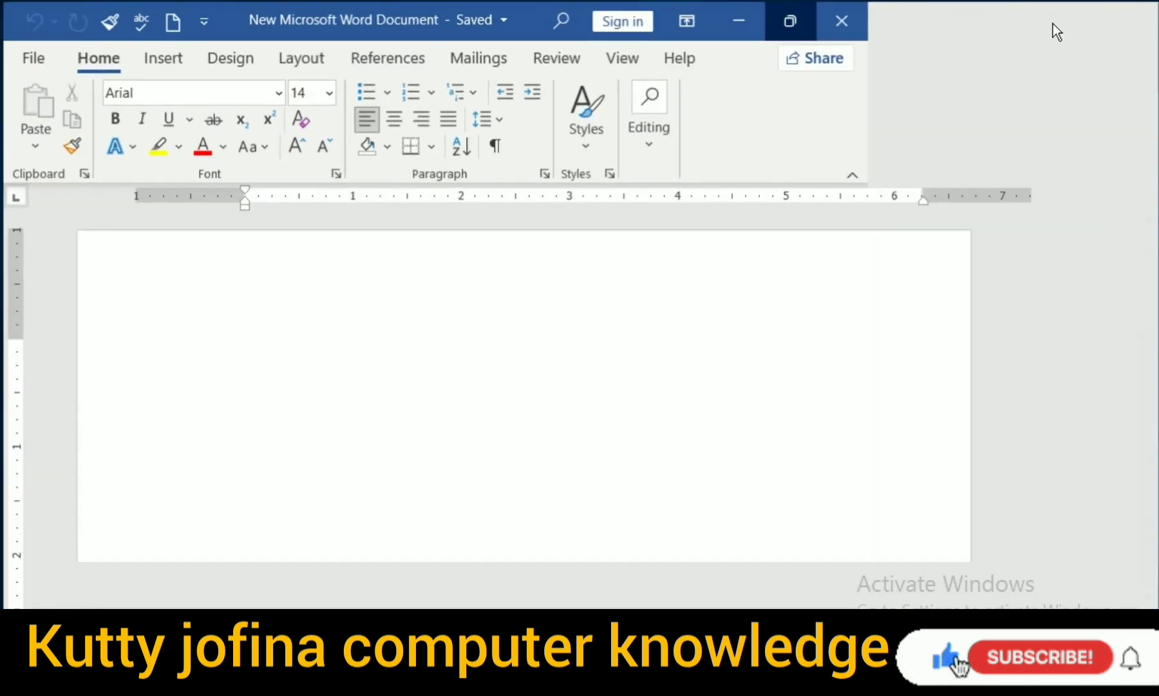